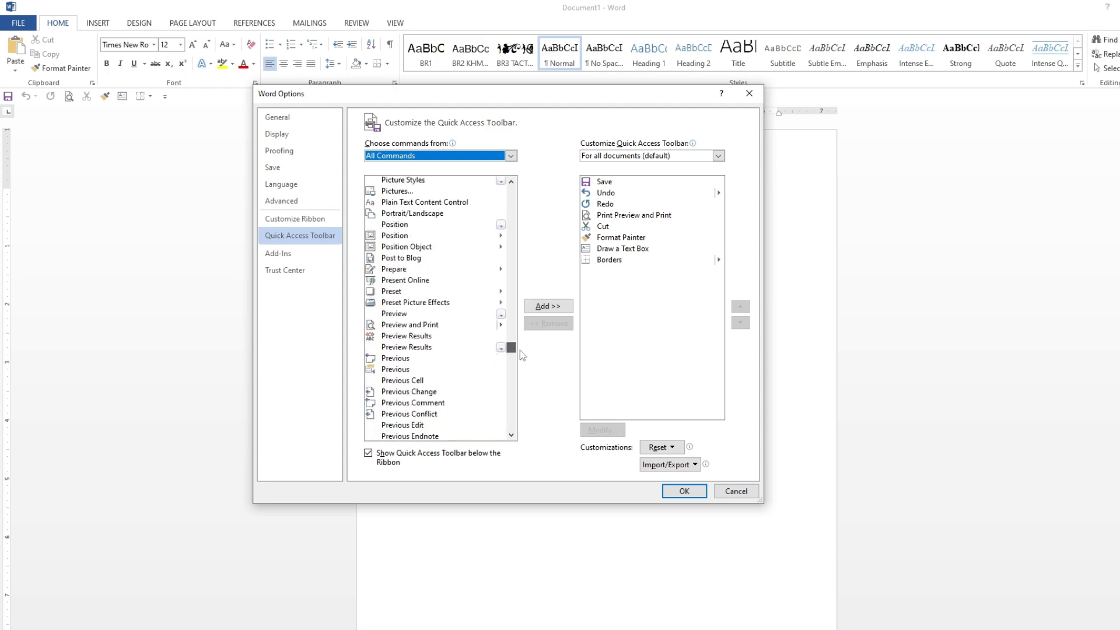
Step: Add the Draw Table command from the Insert Tab commands to the Quick Access Toolbar
scroll(457, 320, "down", 15)
scroll(458, 325, "up", 15)
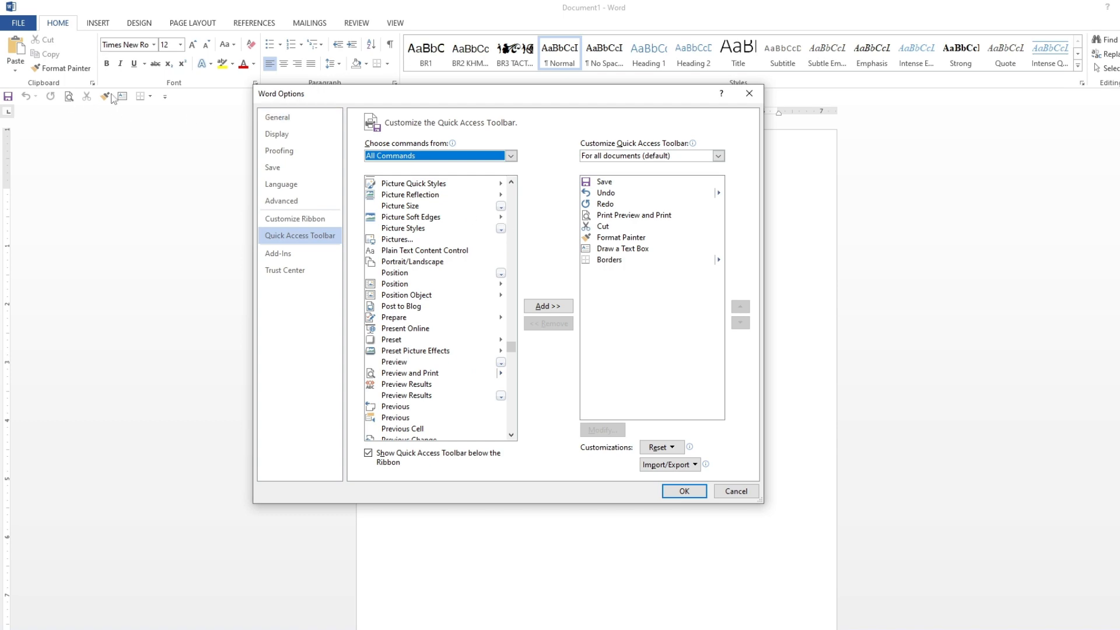
scroll(484, 215, "up", 6)
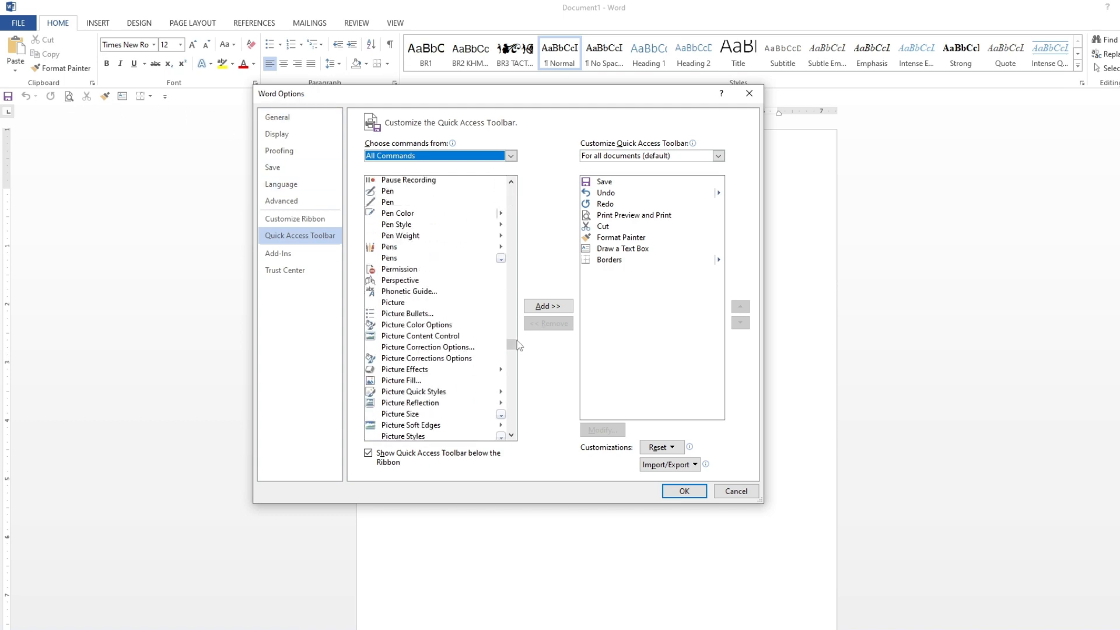
left_click_drag(520, 346, 513, 163)
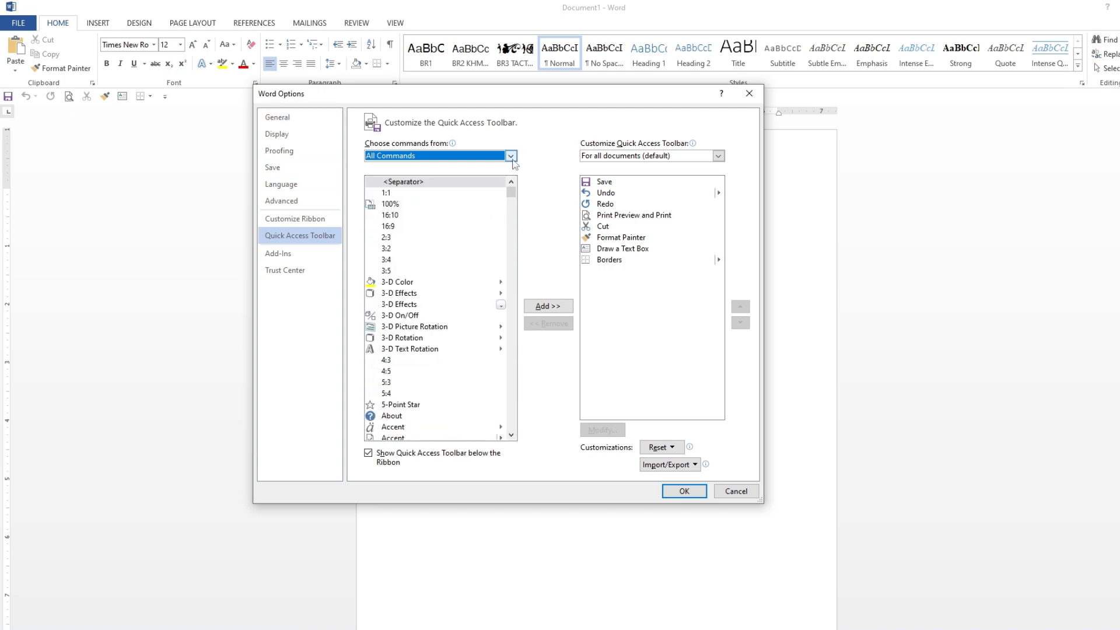
left_click(511, 156)
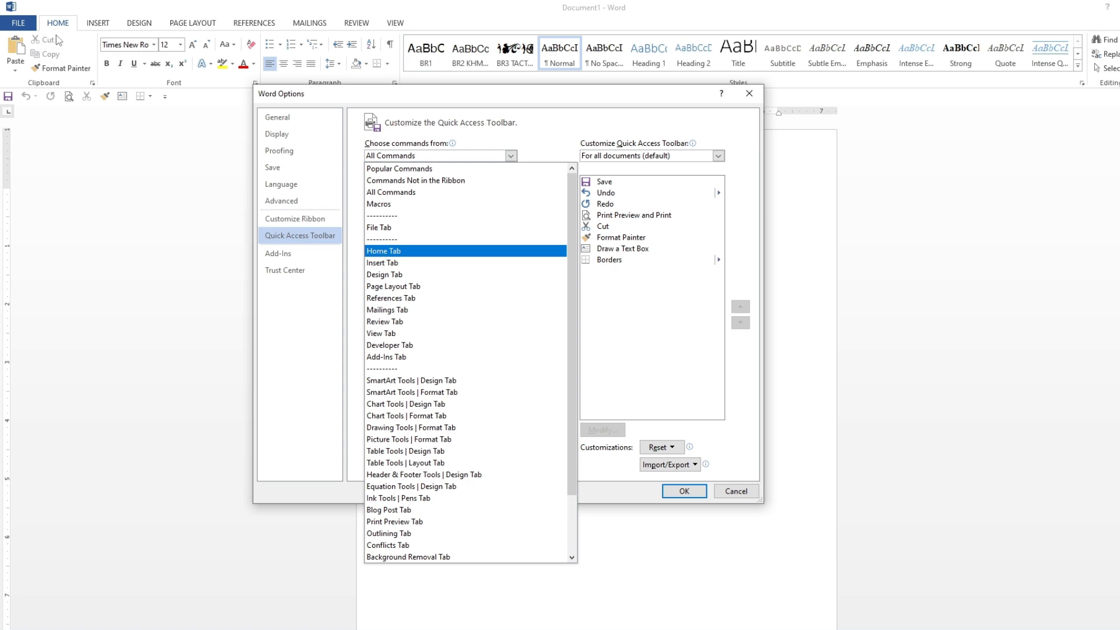
left_click(383, 265)
scroll(438, 323, "down", 4)
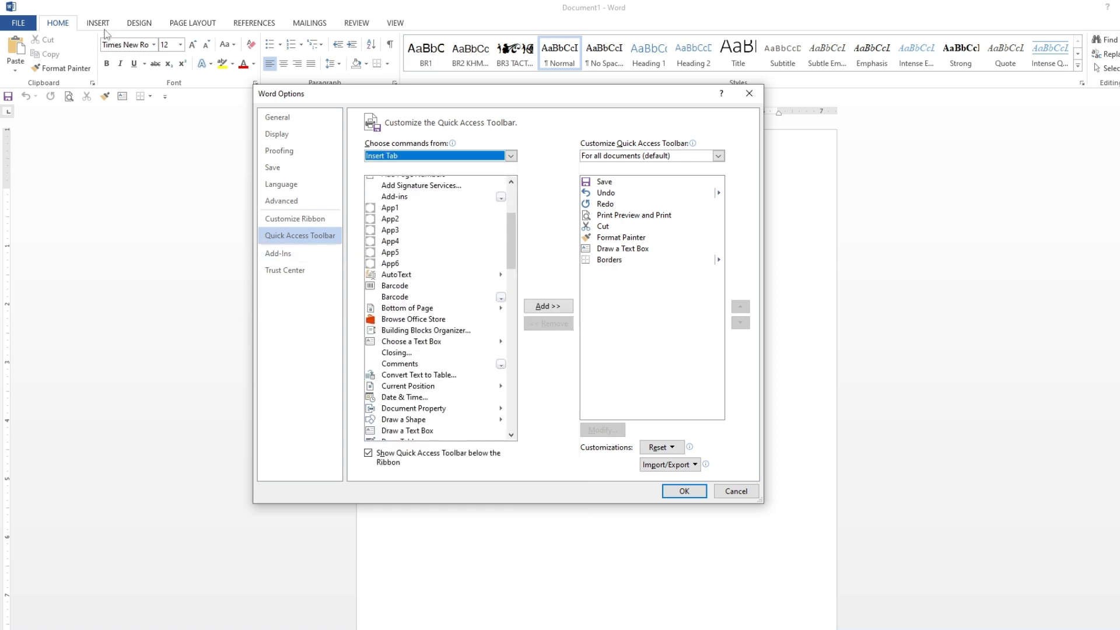
scroll(418, 274, "down", 2)
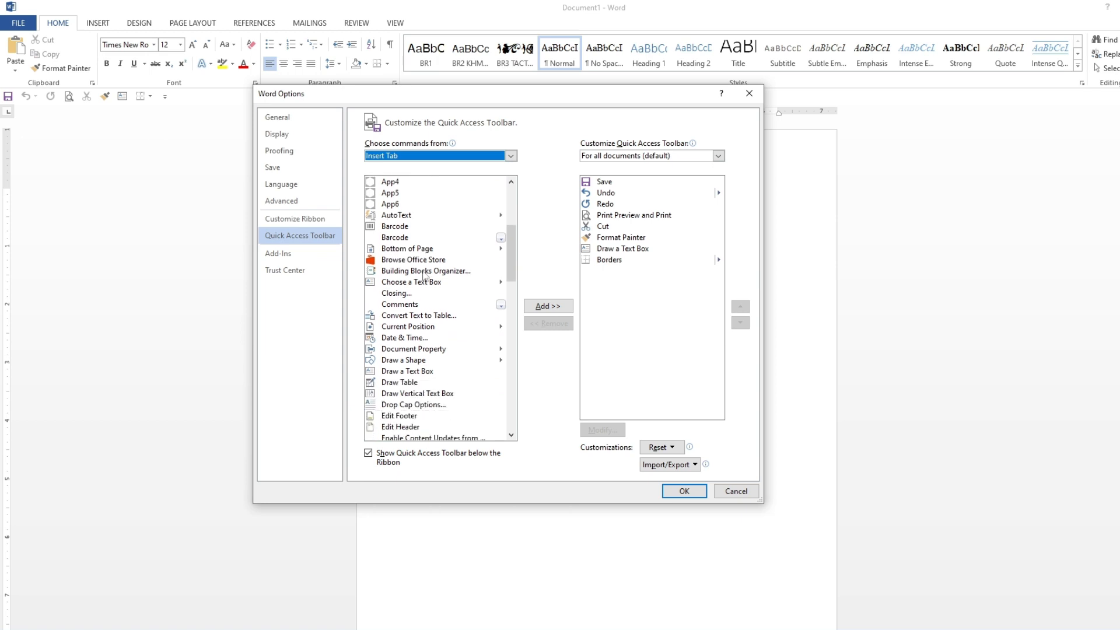
left_click(389, 384)
left_click(547, 306)
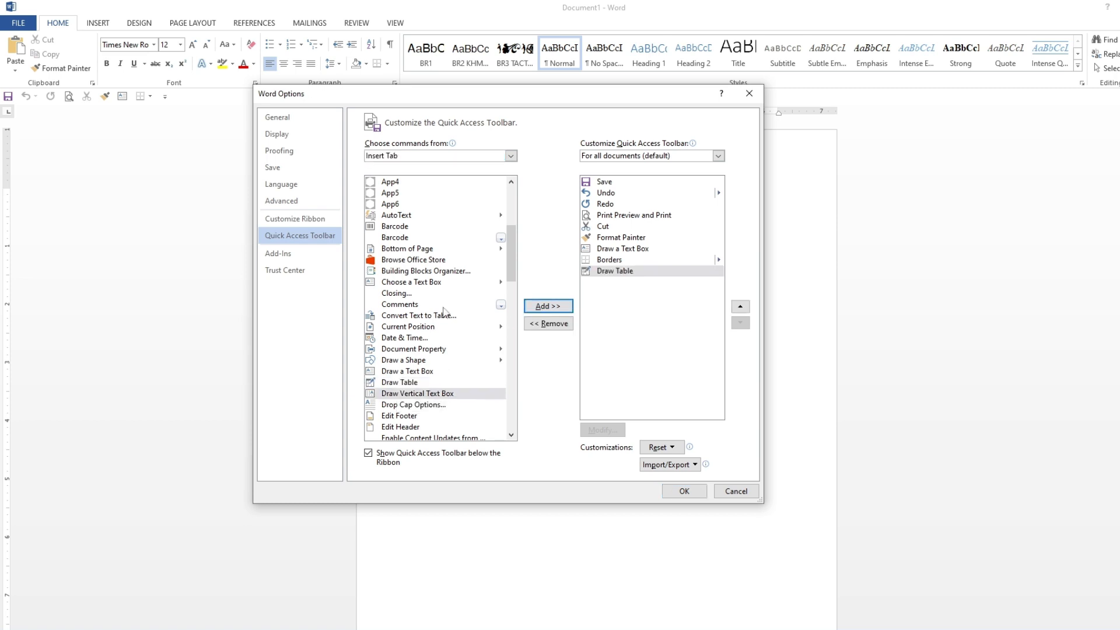
Step: Browse through the Insert Tab command list
scroll(441, 315, "down", 1)
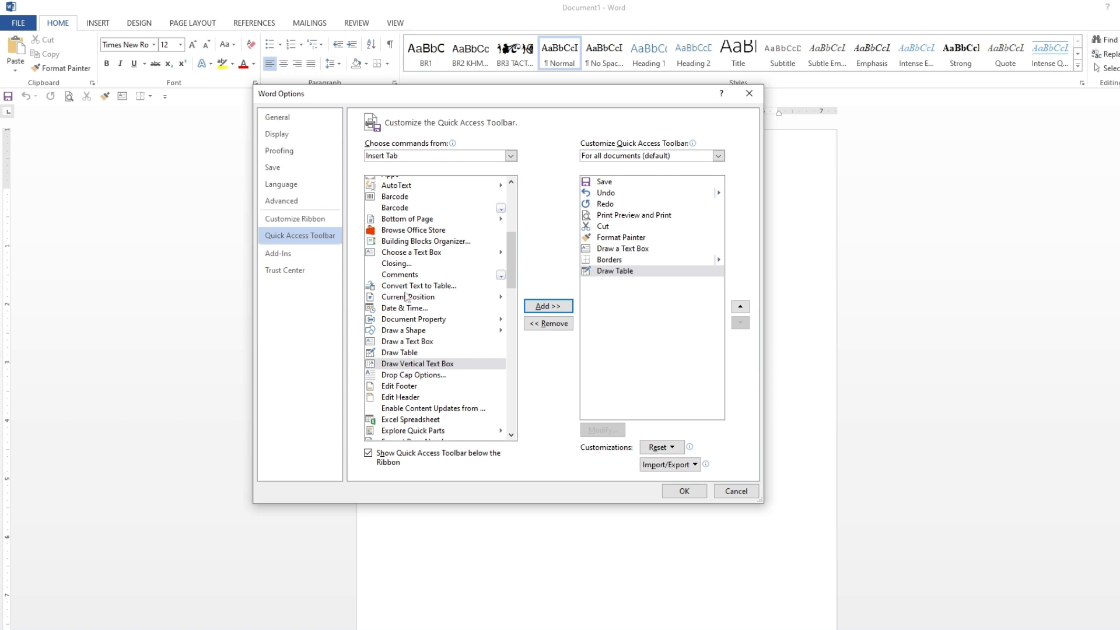
left_click_drag(512, 280, 527, 336)
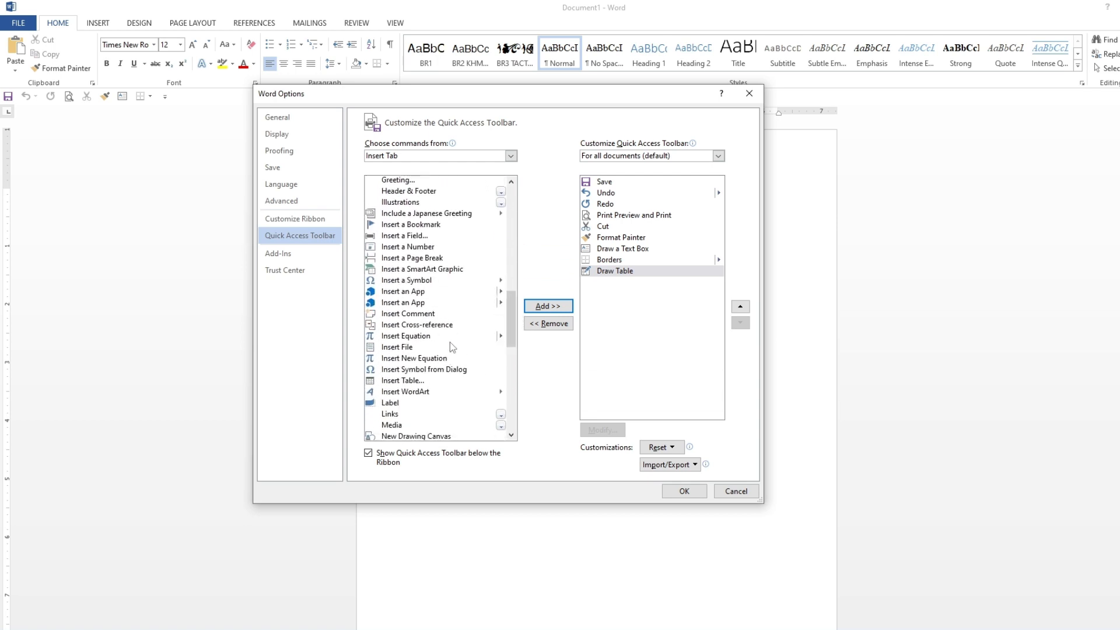
scroll(450, 341, "down", 3)
scroll(451, 347, "down", 2)
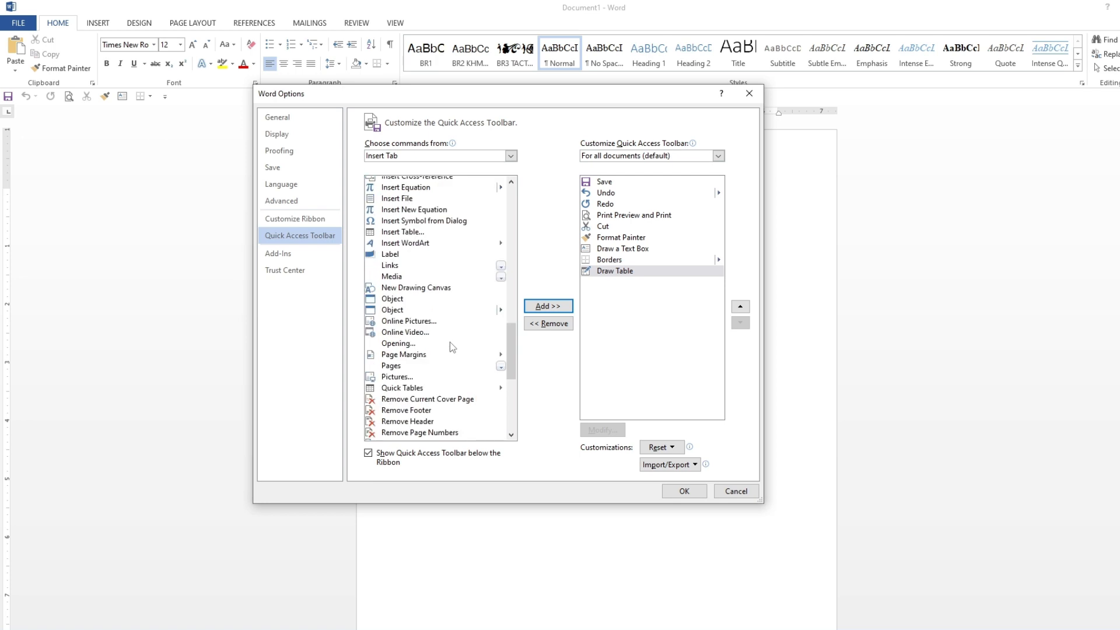
scroll(450, 341, "down", 1)
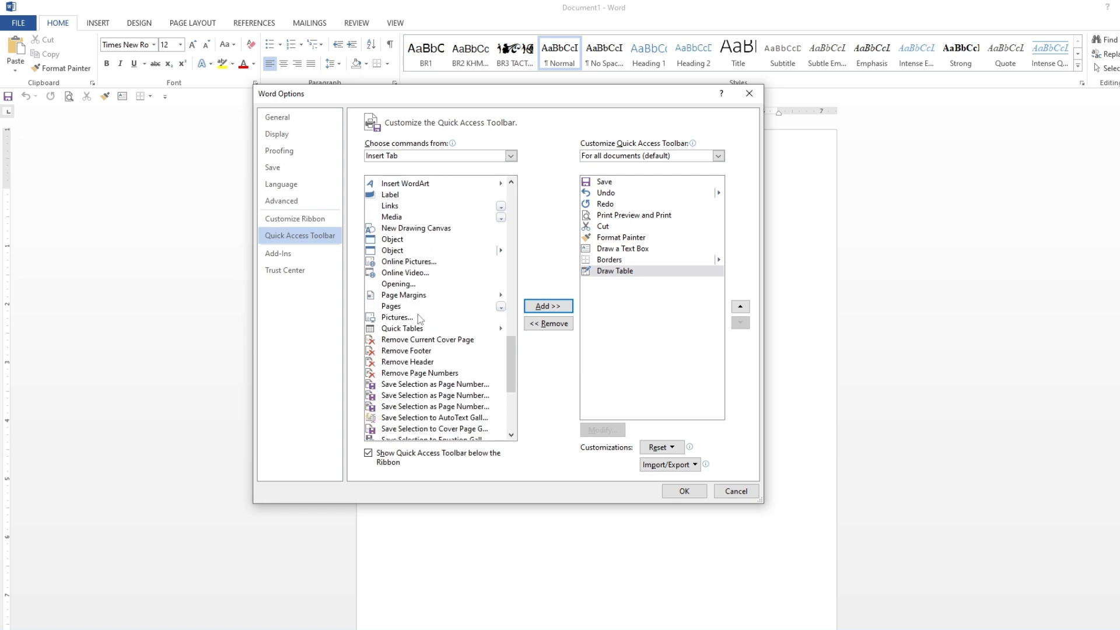
scroll(420, 320, "down", 4)
scroll(420, 320, "down", 3)
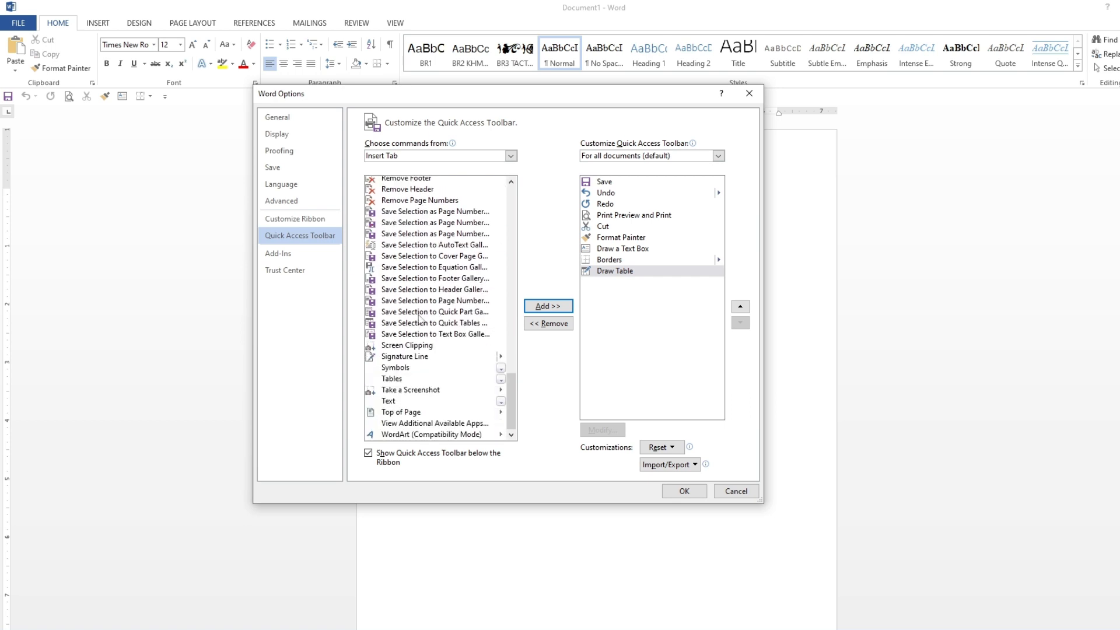
left_click_drag(510, 425, 511, 198)
Step: Add the Watermark command from the Design Tab commands to the Quick Access Toolbar and apply the options
left_click(511, 155)
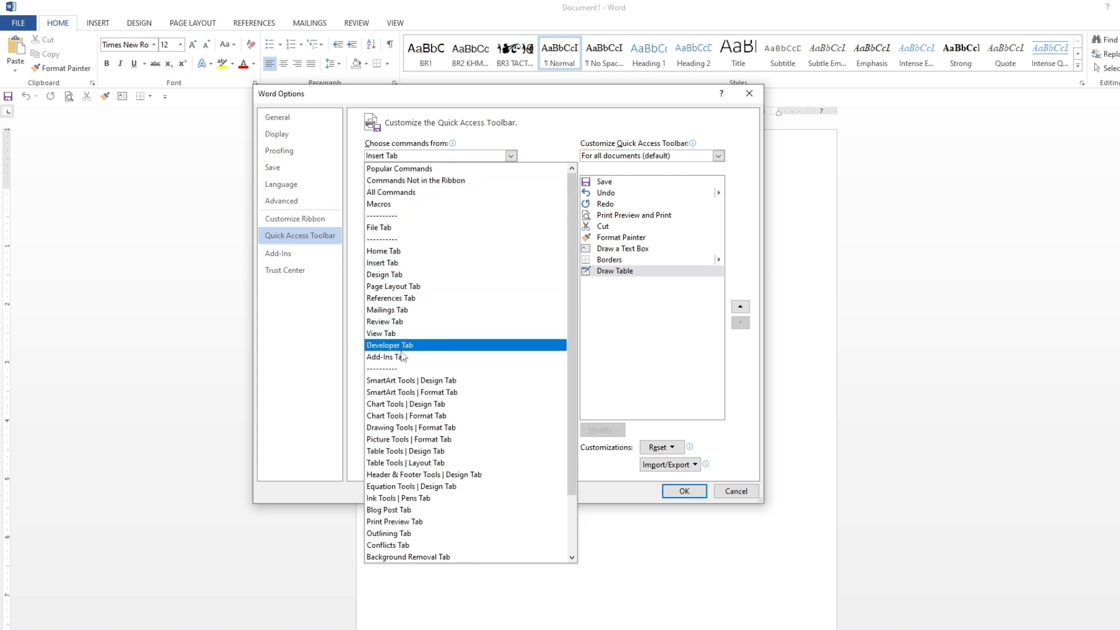
left_click(399, 275)
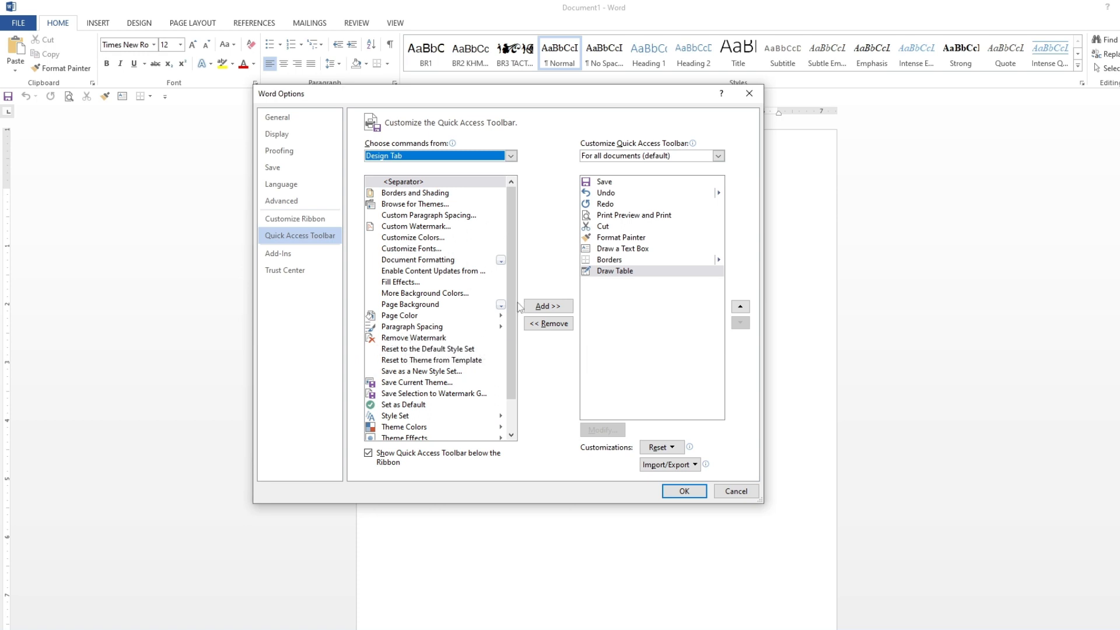
left_click_drag(510, 254, 509, 291)
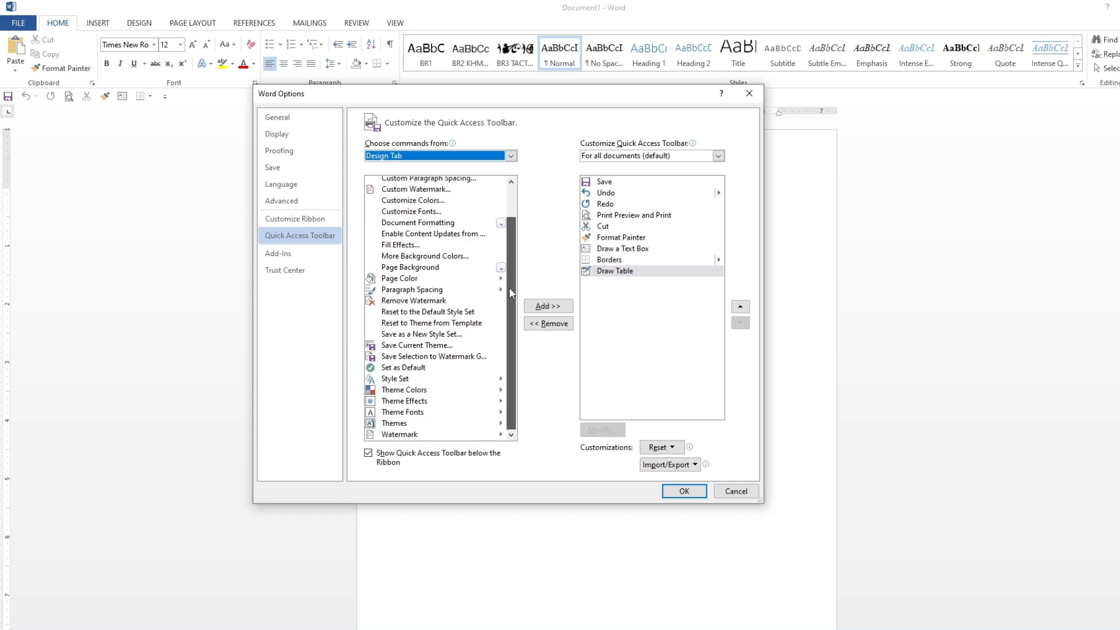
left_click(398, 434)
left_click(548, 305)
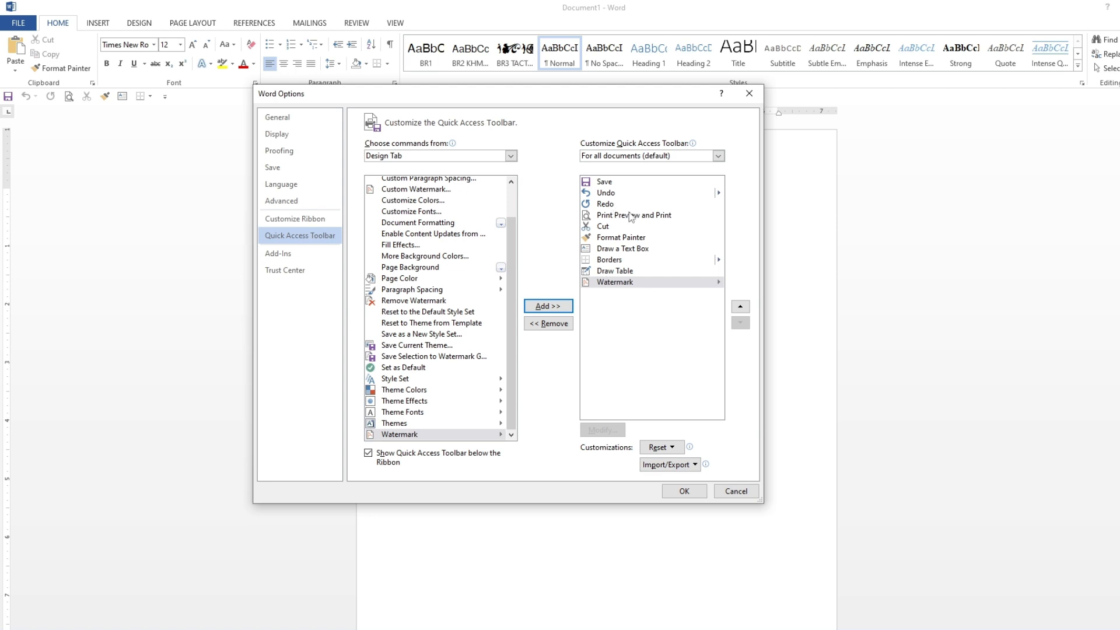
left_click(700, 492)
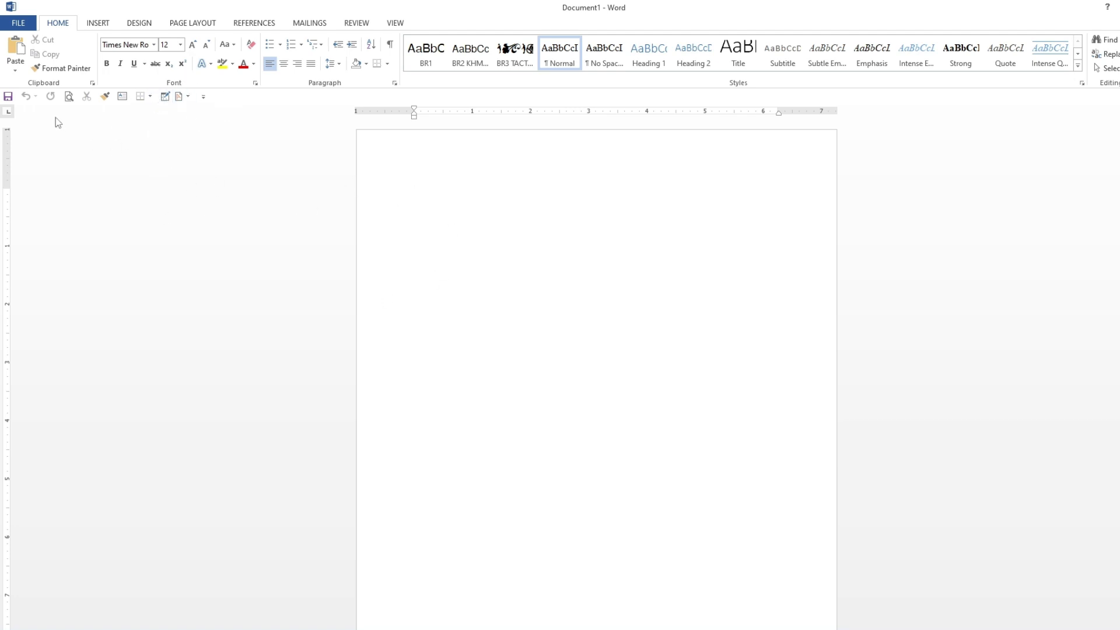
Step: Show the Quick Access Toolbar above the ribbon, then move it back below the ribbon
left_click(204, 97)
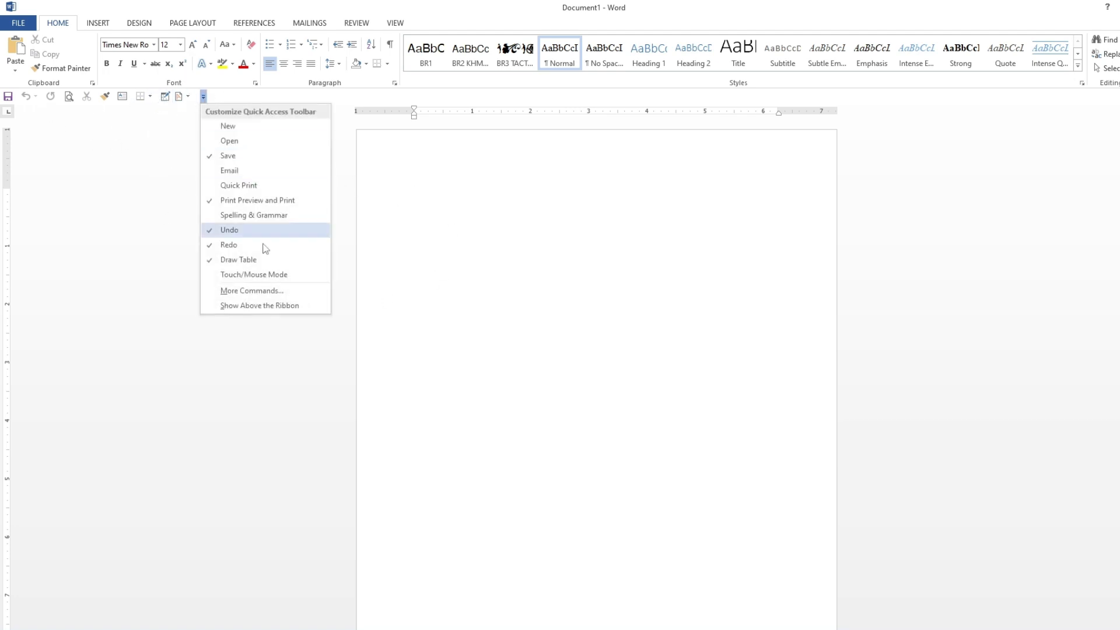
left_click(250, 305)
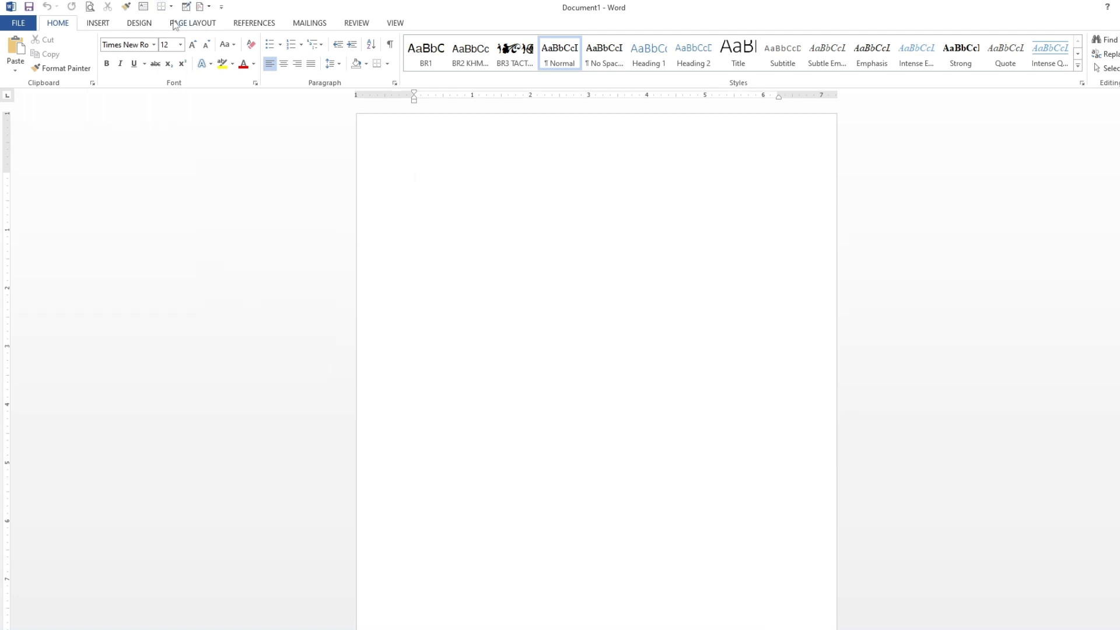
left_click(221, 6)
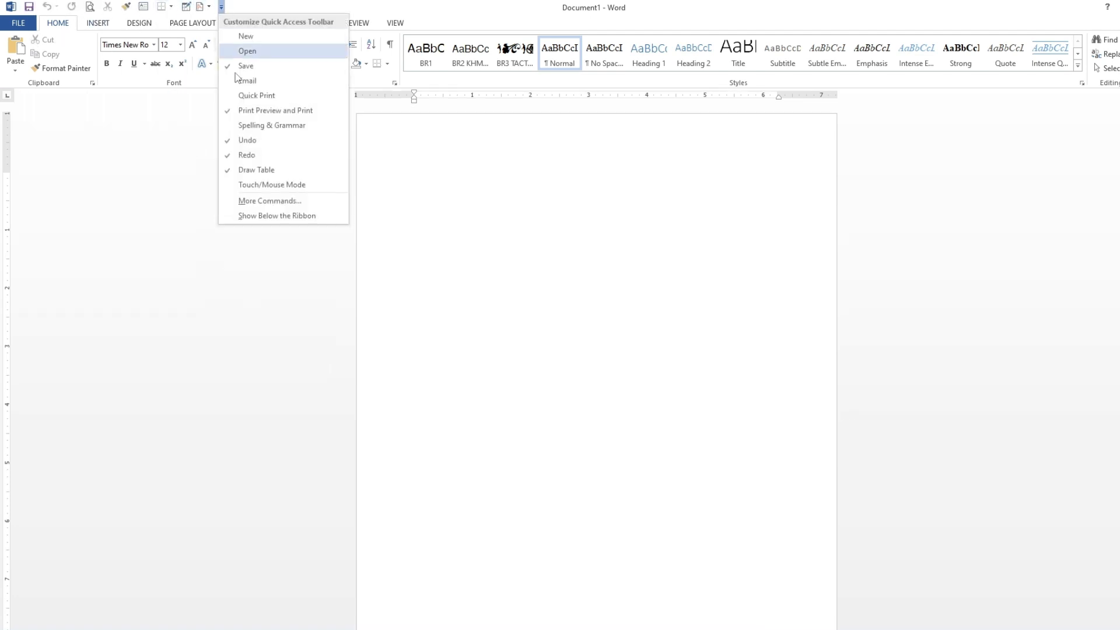
left_click(292, 217)
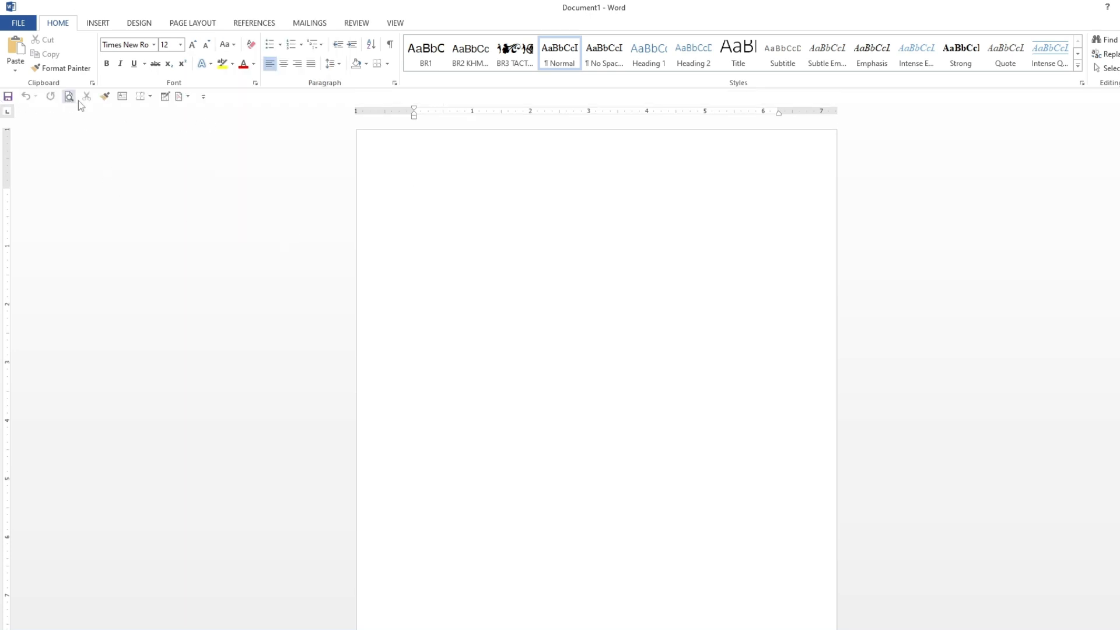
Step: Draw a single-cell table about 5.1 by 1.3 inches near the top of the page with the Draw Table tool
left_click(203, 96)
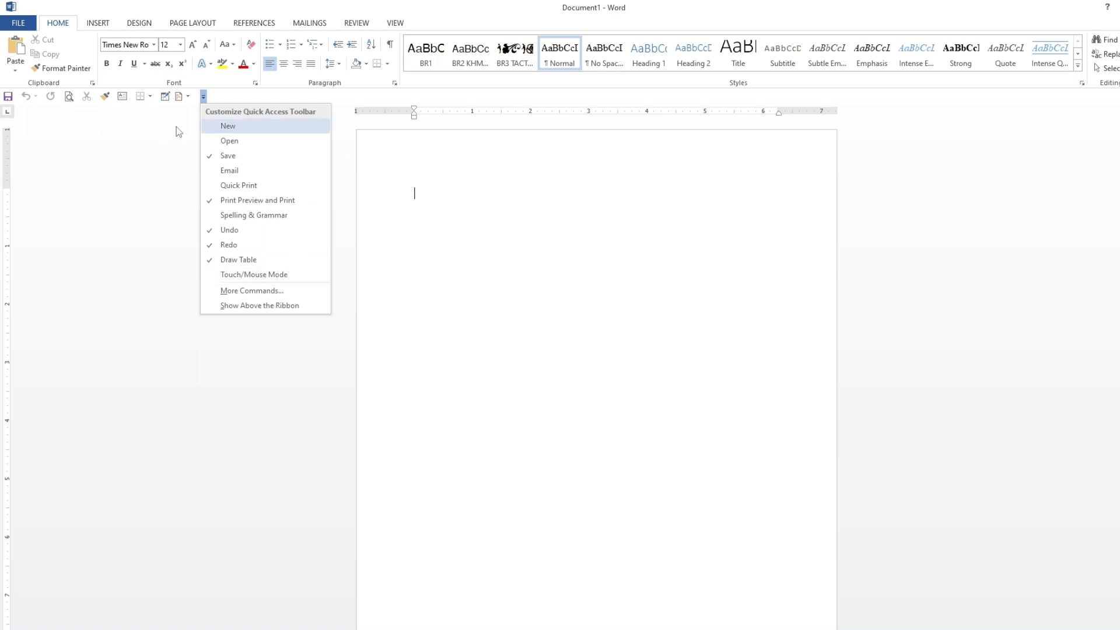
left_click(394, 189)
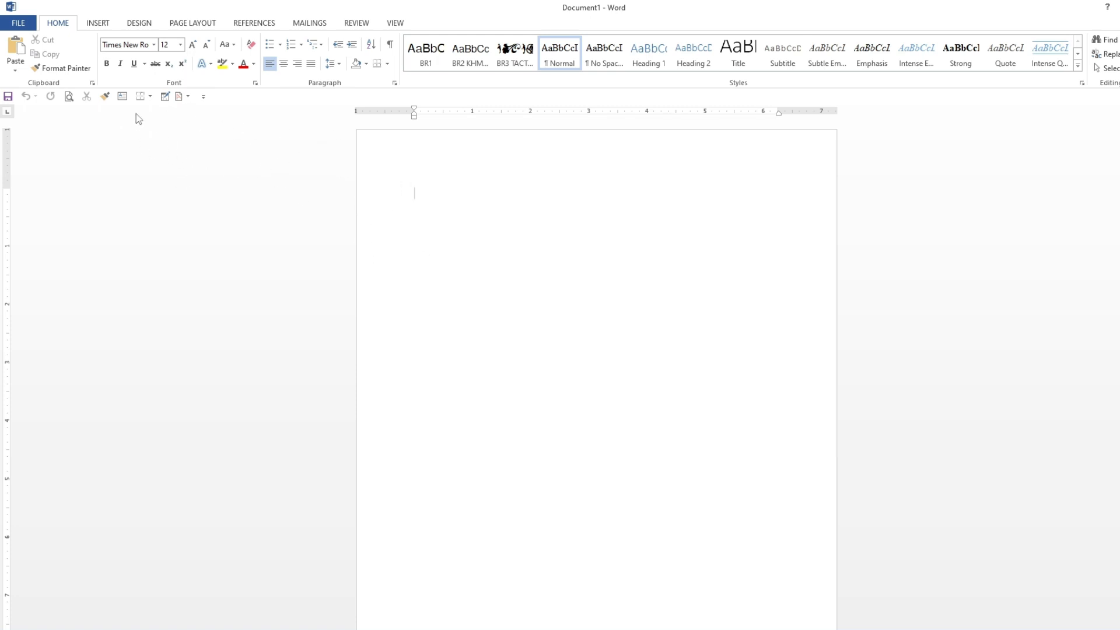
left_click(165, 98)
mouse_move(405, 170)
left_mouse_down()
mouse_move(671, 203)
mouse_move(702, 261)
left_mouse_up()
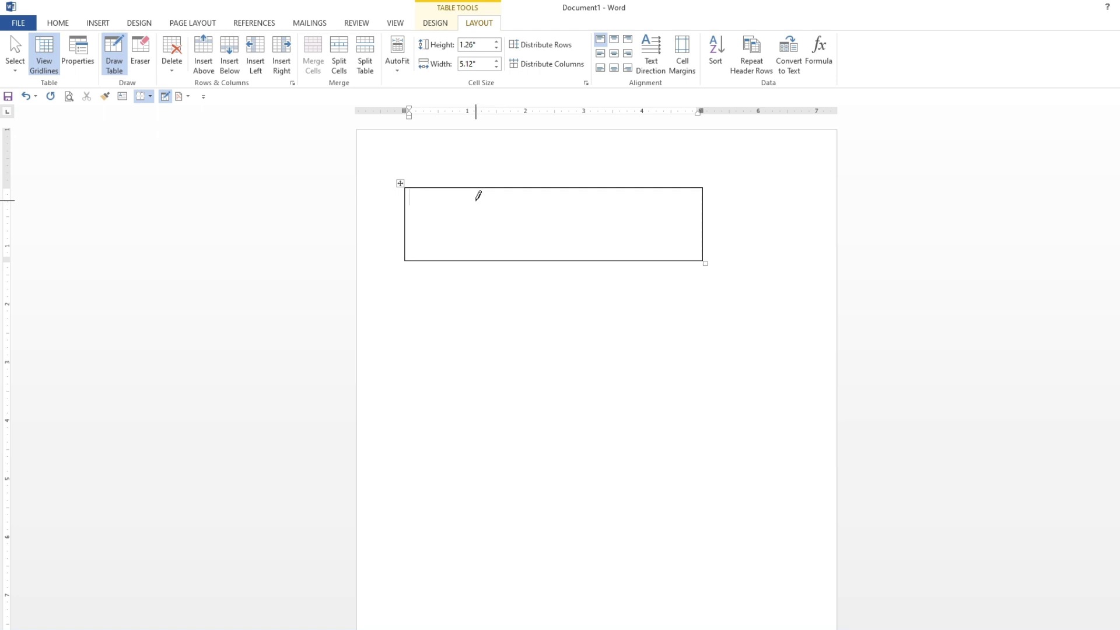
Step: Enter ព្រះរាជាណាចក្រកម្ពុជា in the table cell and center it
type("ព្រ")
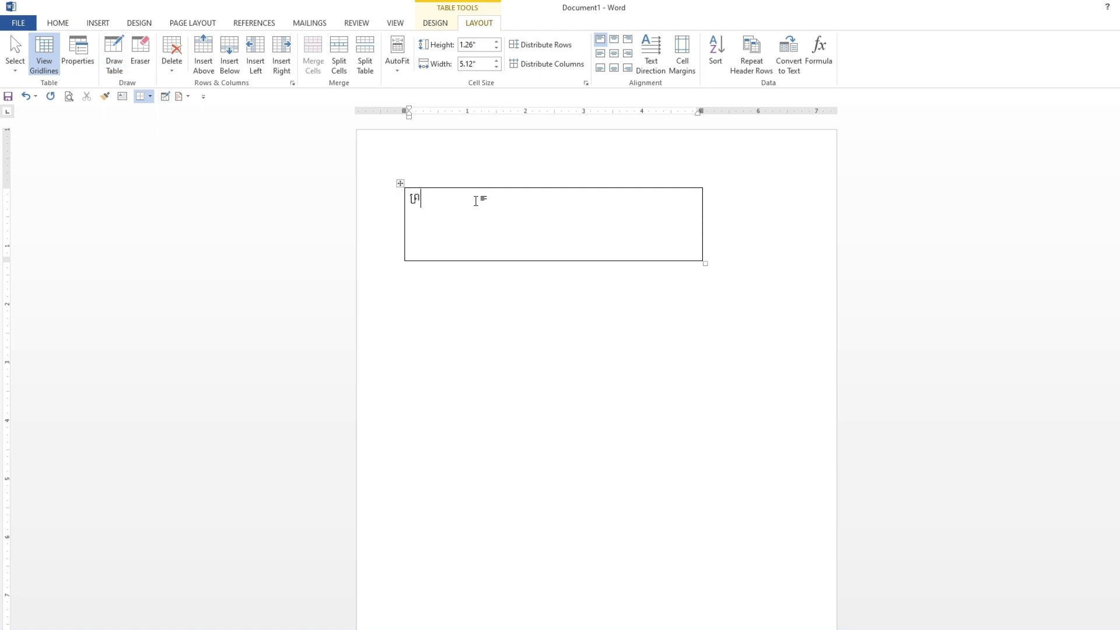
type("ះរ")
type("ាជា")
type("ជាណ")
type("ាចក្រកម្ពុជា")
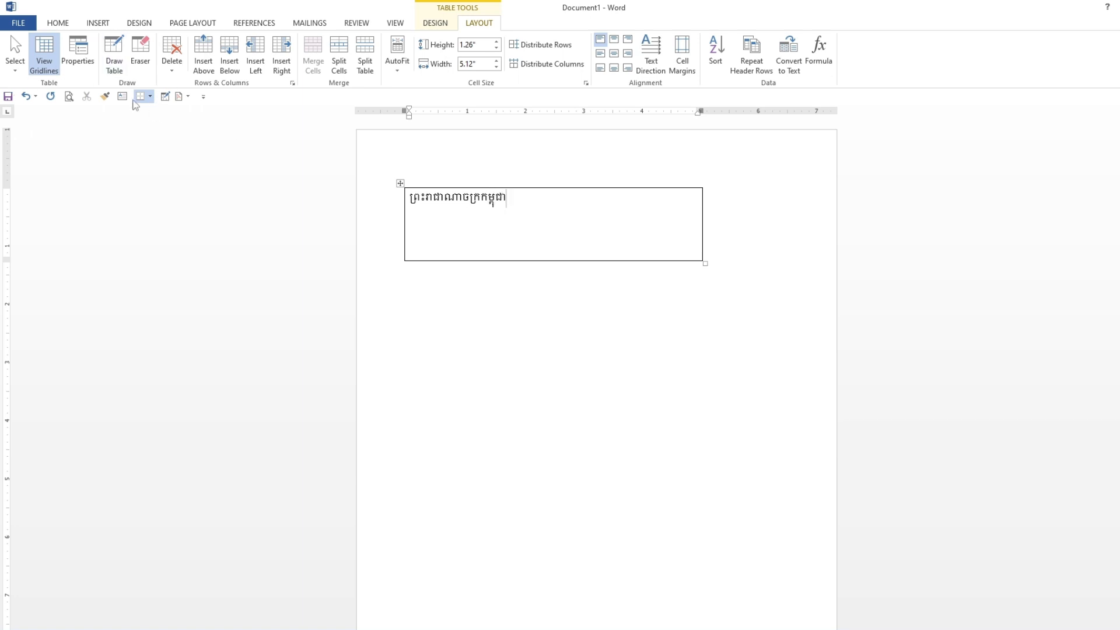
left_click(58, 23)
left_click(284, 63)
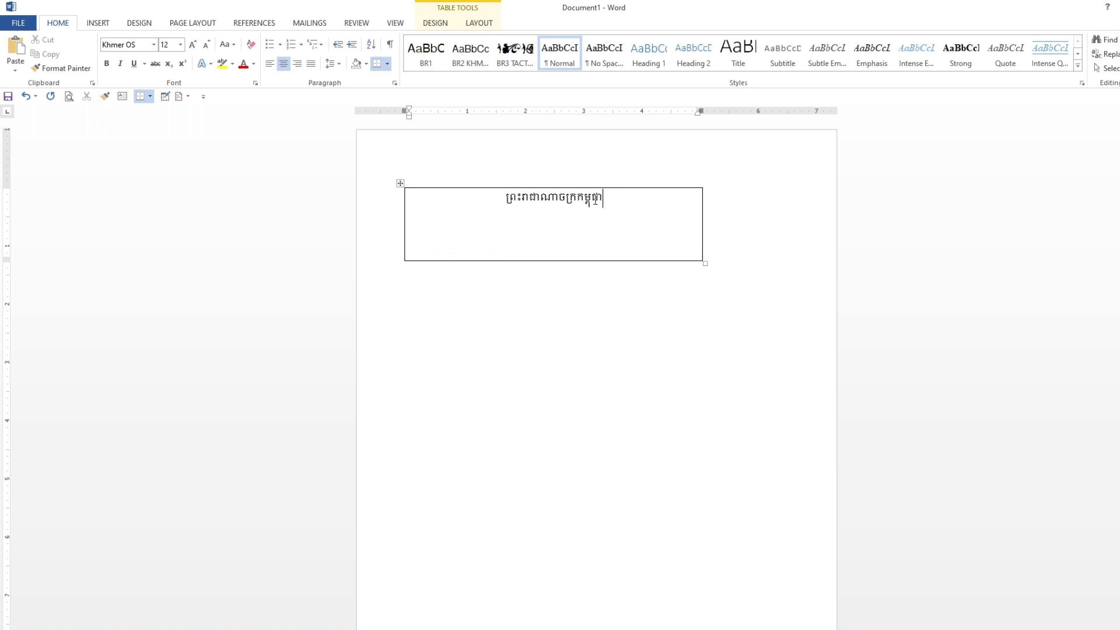
Step: Change the font of the heading's last syllables to Khmer OS Mu…
left_click_drag(604, 197, 577, 198)
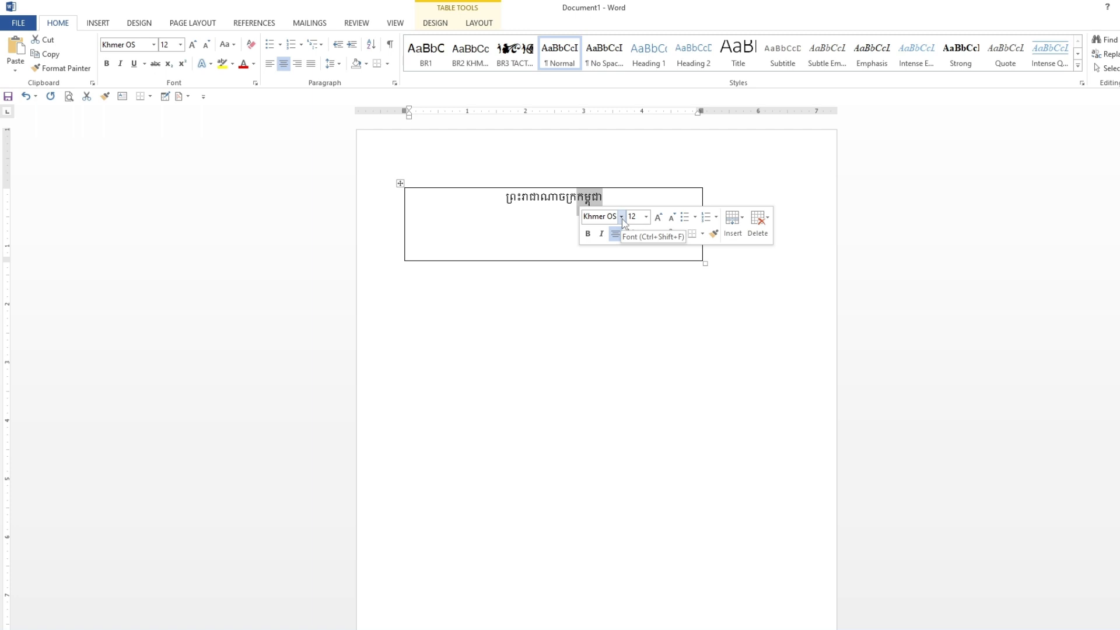
left_click(622, 219)
left_click(632, 322)
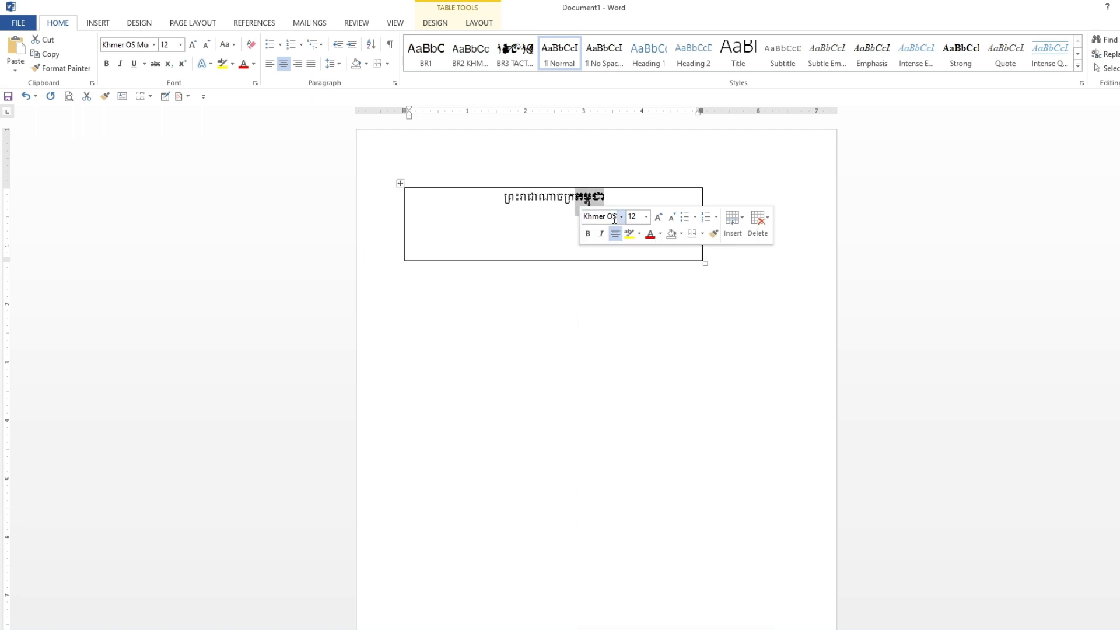
left_click(621, 201)
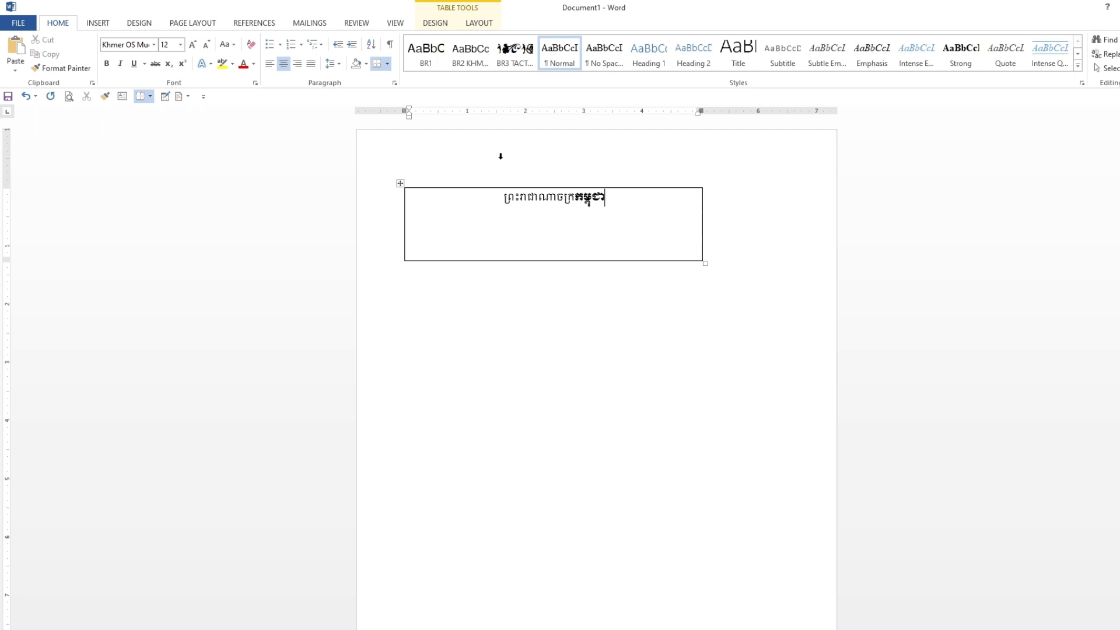
Step: Copy that font formatting onto the whole heading with Format Painter
left_click_drag(609, 201, 593, 200)
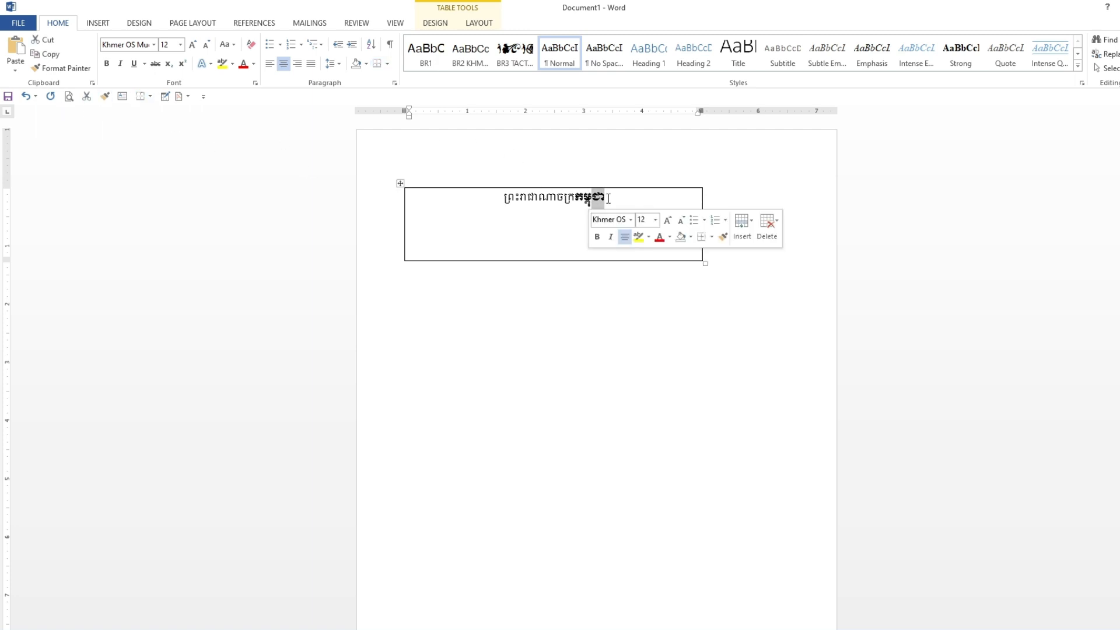
left_click(105, 100)
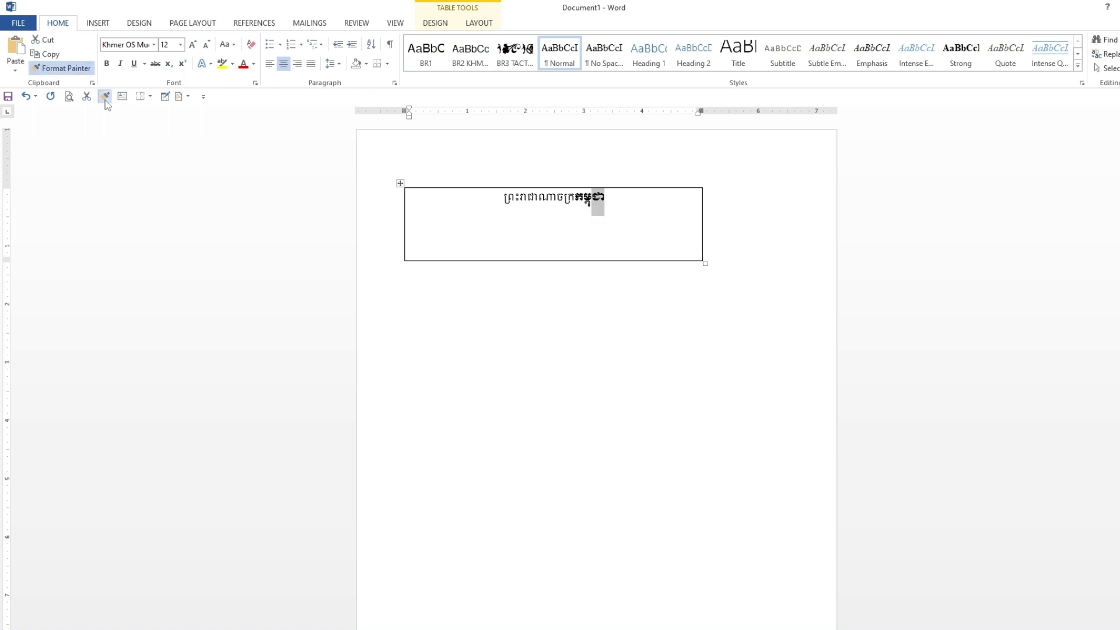
left_click(499, 199)
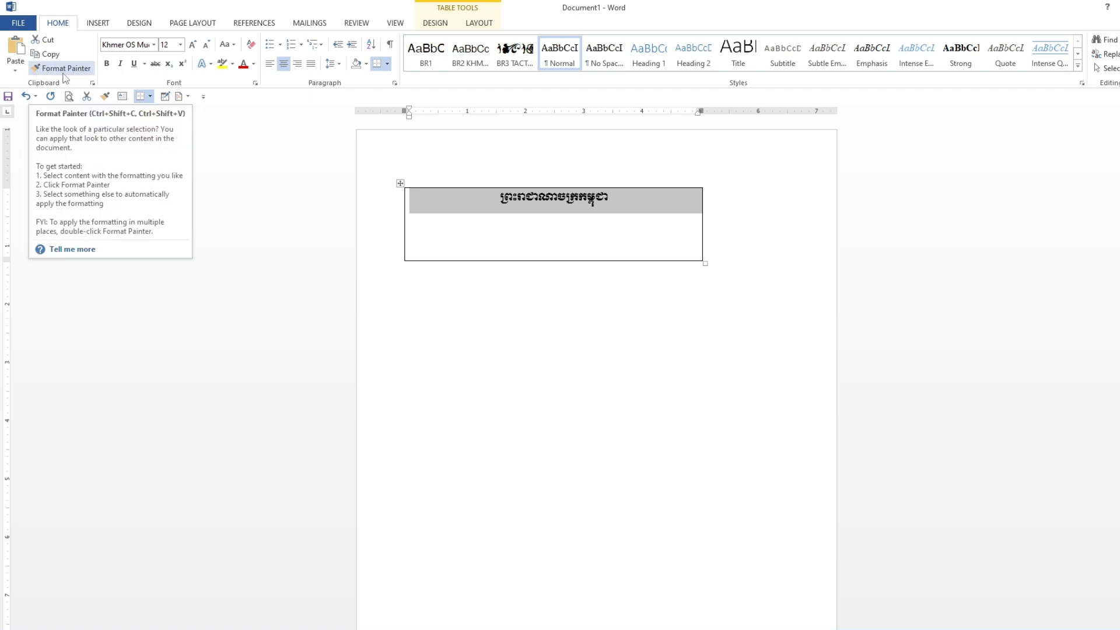
left_click(501, 280)
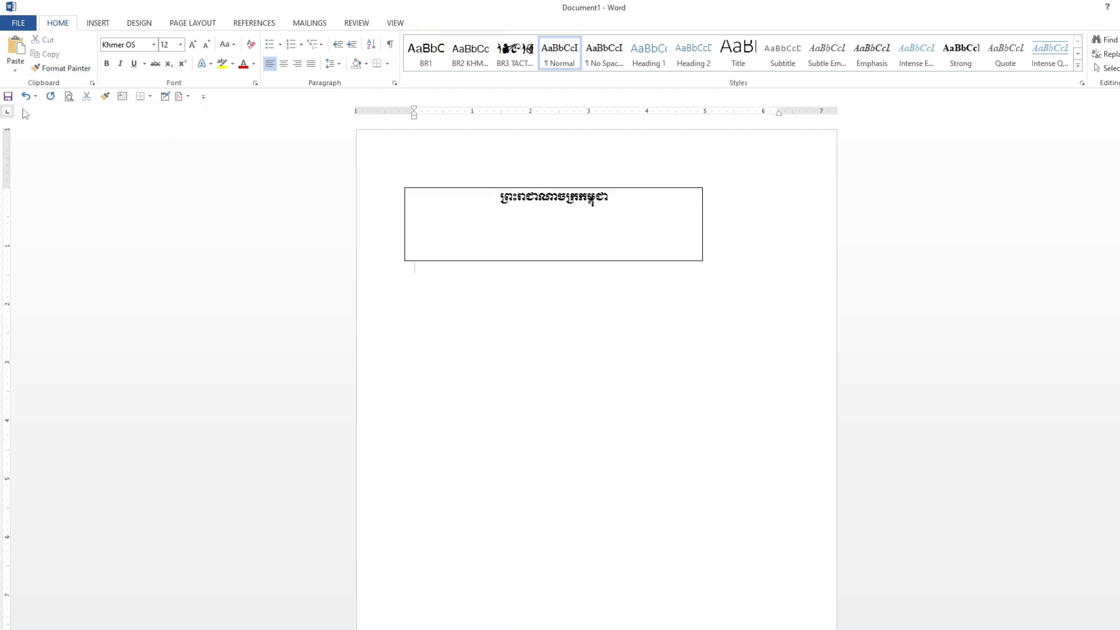
Step: Draw a text box about 5 by 1.5 inches below the table
left_click(613, 408)
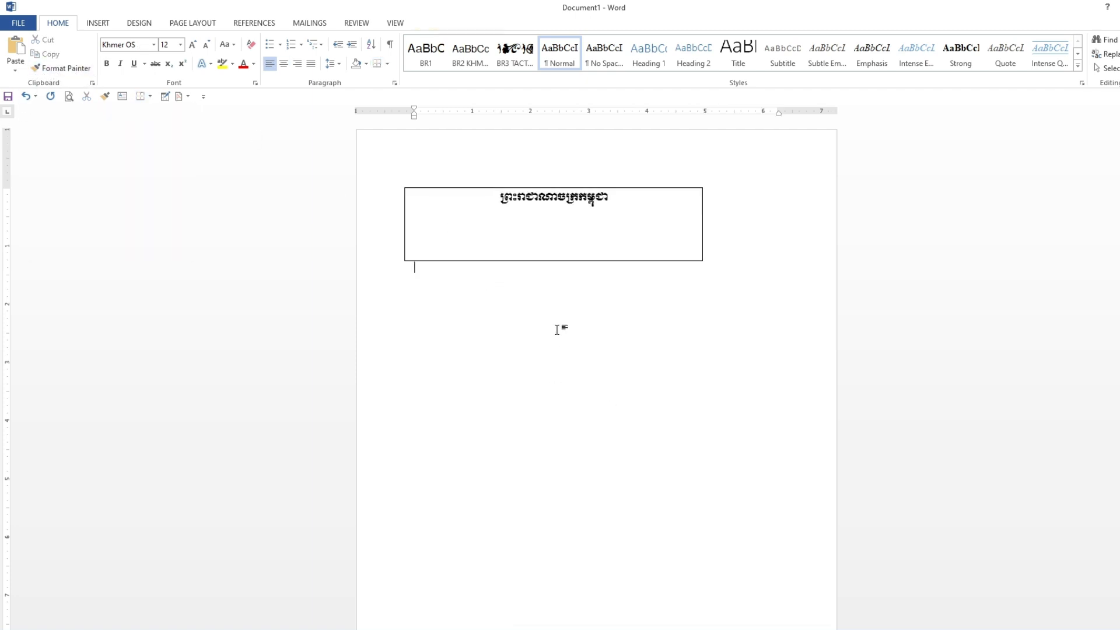
left_click(124, 97)
mouse_move(431, 299)
left_mouse_down()
mouse_move(550, 355)
mouse_move(725, 384)
left_mouse_up()
left_click(740, 307)
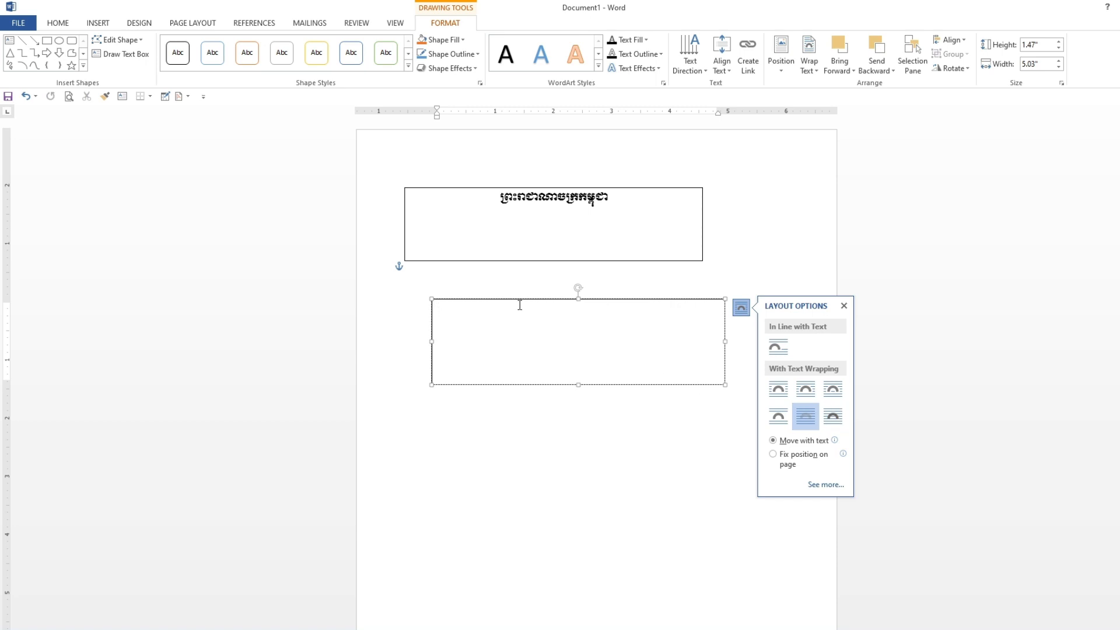
type("គគ")
key("BackSpace")
key("BackSpace")
left_click(578, 293)
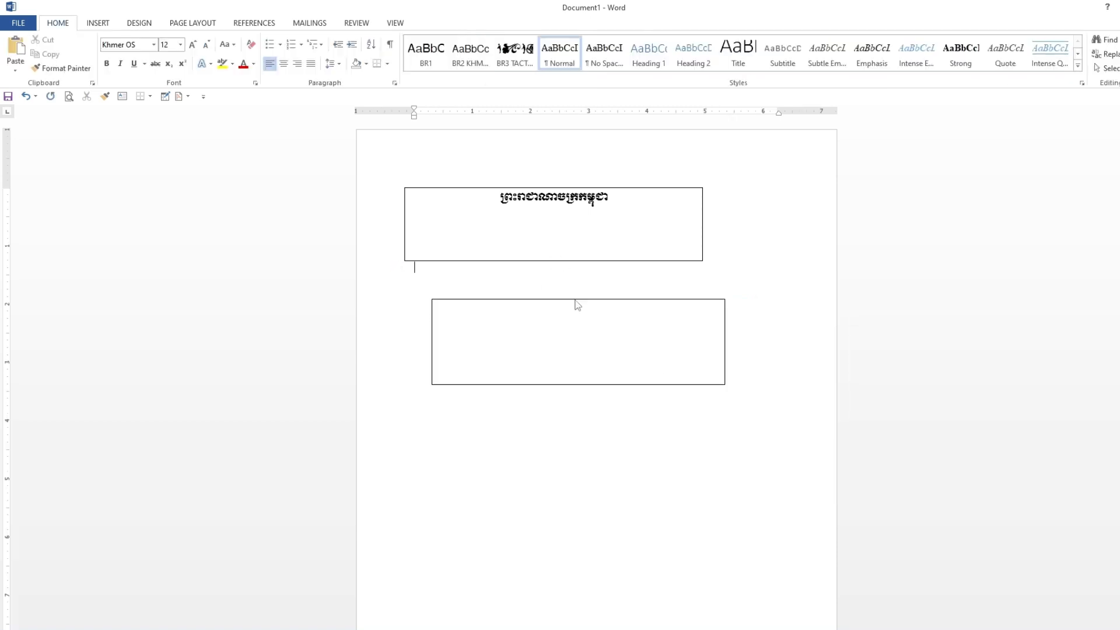
Step: Delete the text box
left_click(551, 304)
left_click(576, 298)
key("Delete")
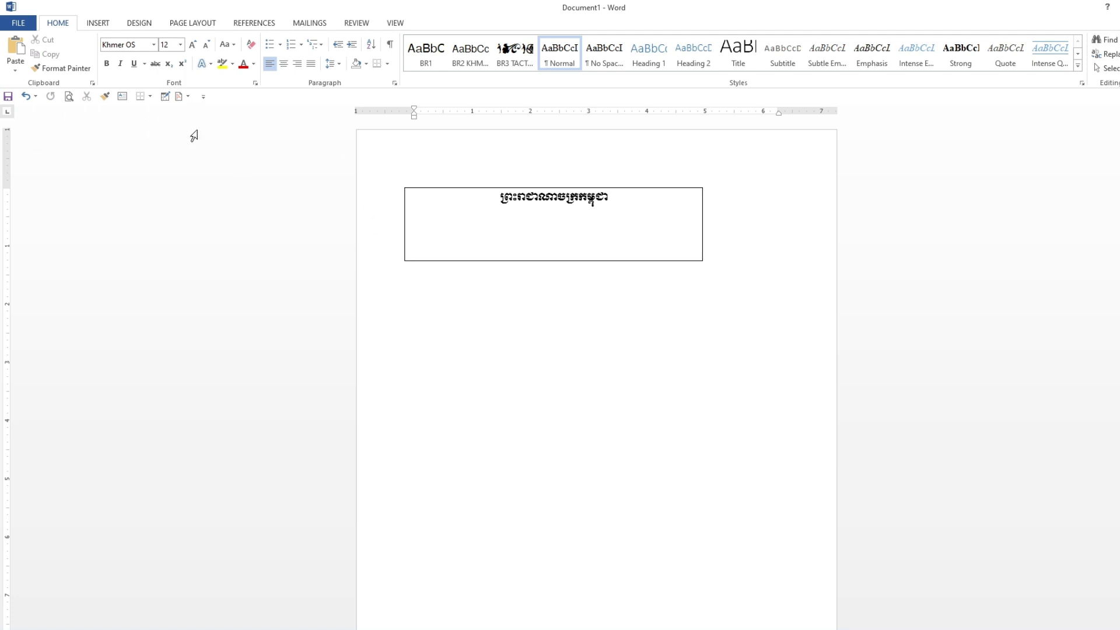
left_click(203, 96)
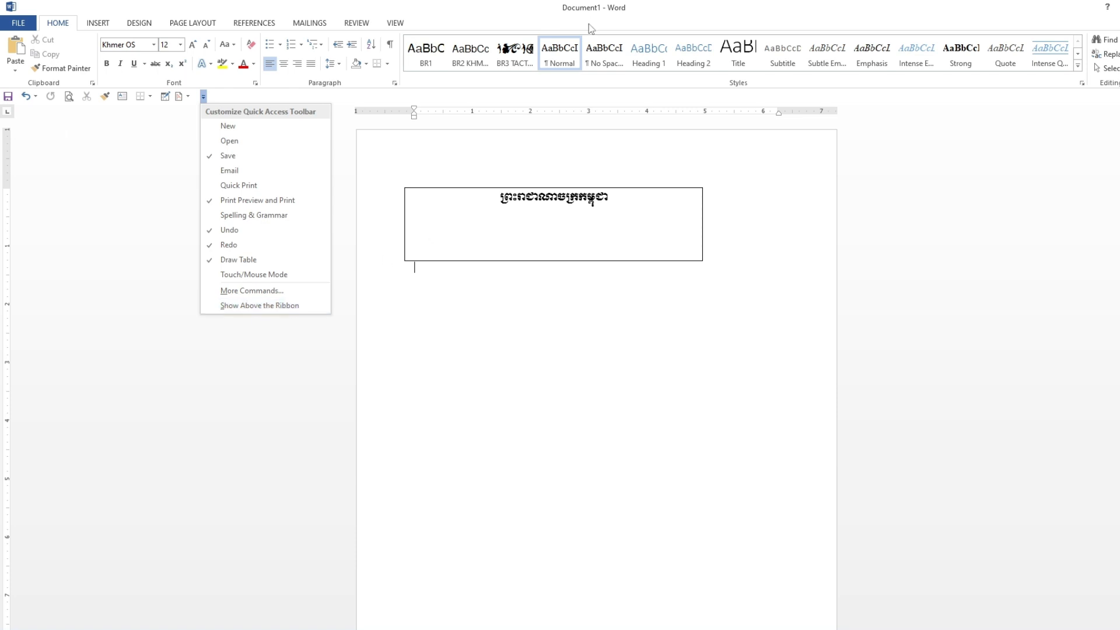
left_click(243, 292)
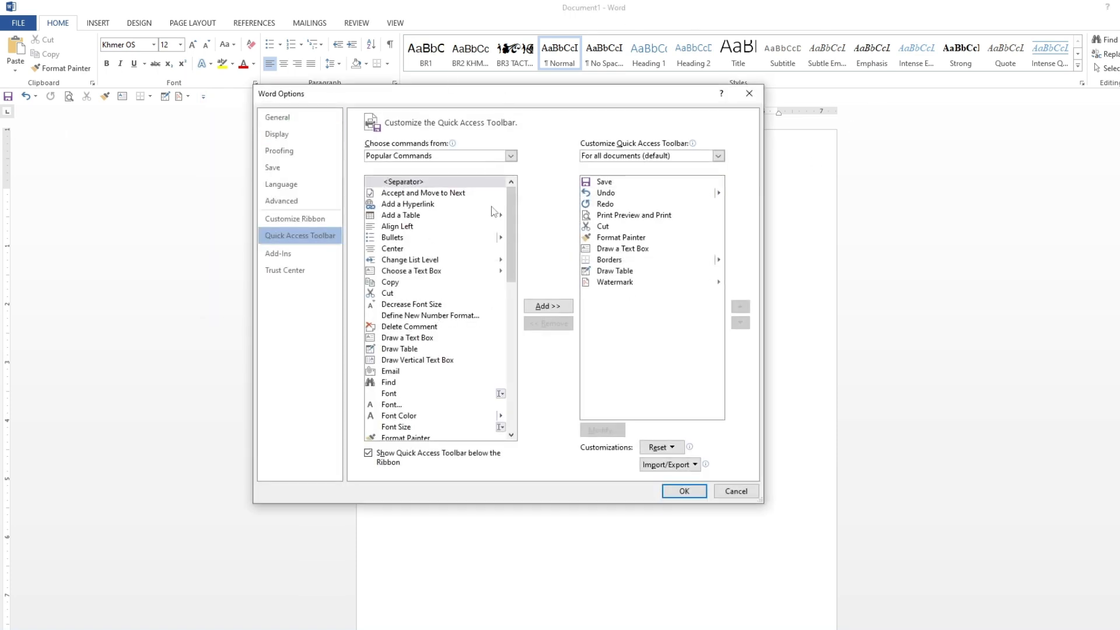
scroll(493, 211, "down", 4)
left_click(749, 93)
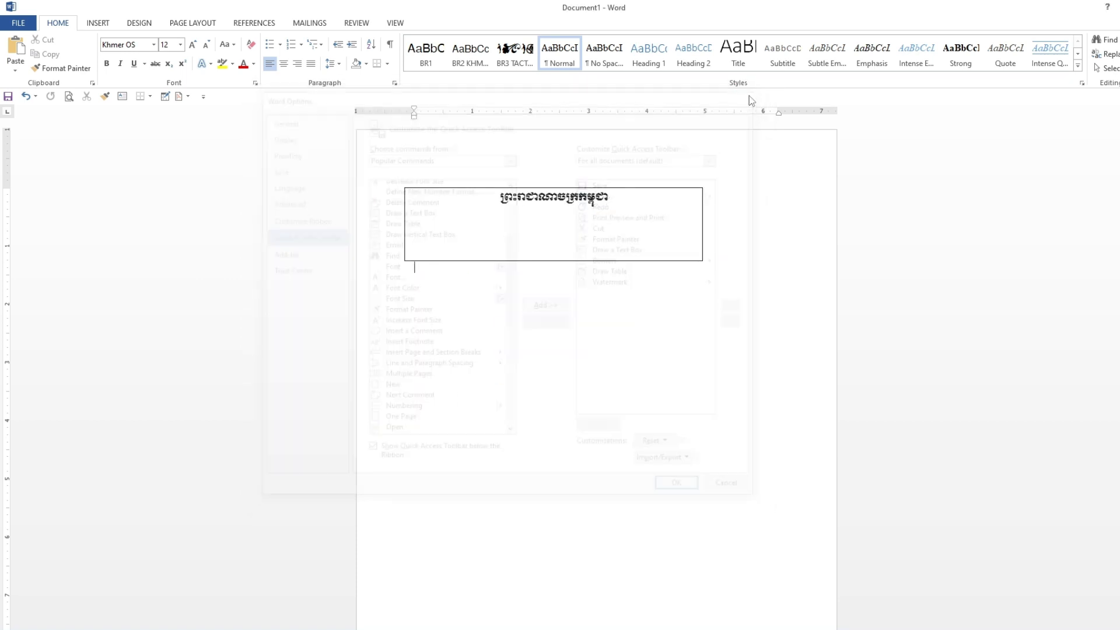